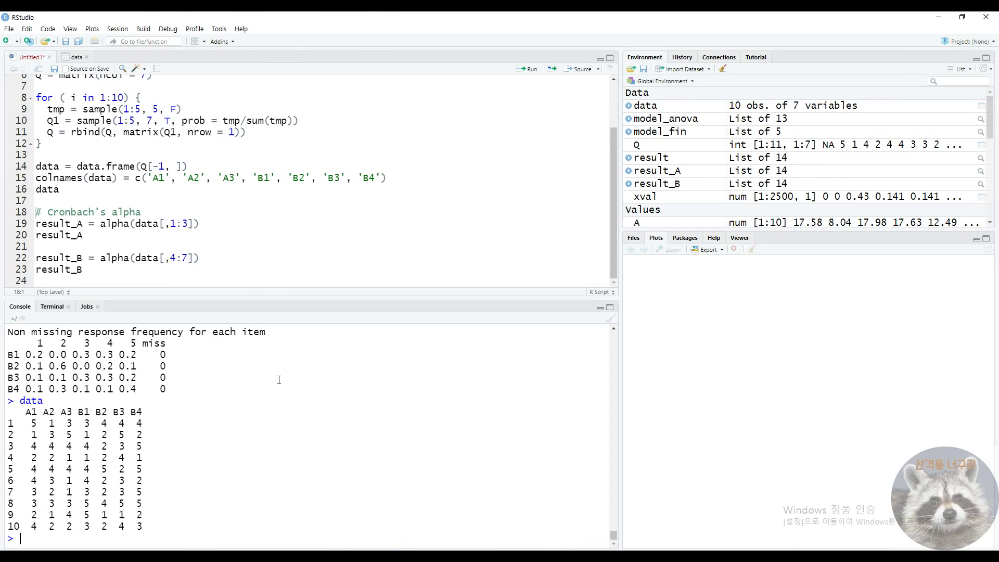
Examine the script's for loop that generates the random survey responses.
left_click(171, 235)
scroll(128, 233, "up", 2)
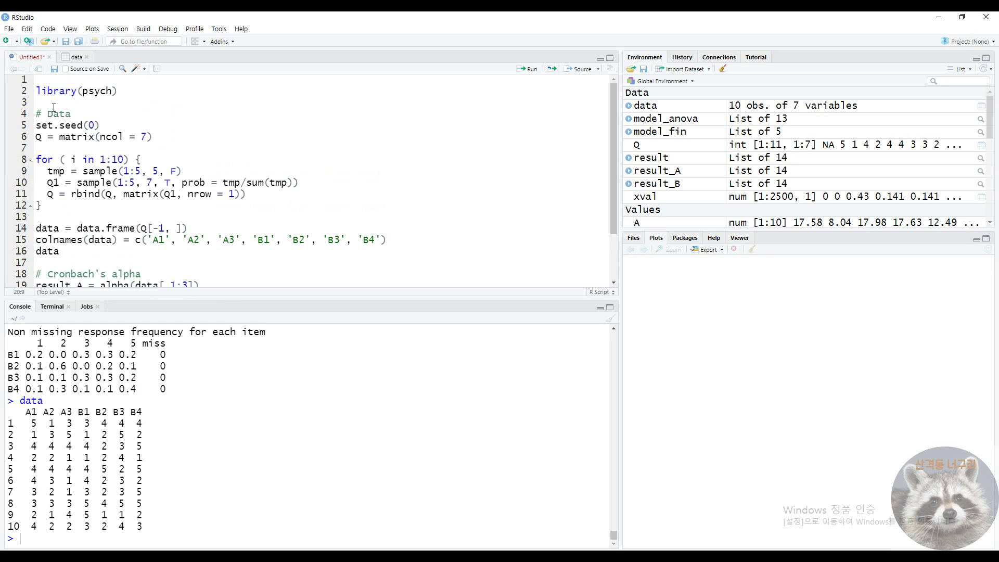
left_click_drag(41, 206, 11, 155)
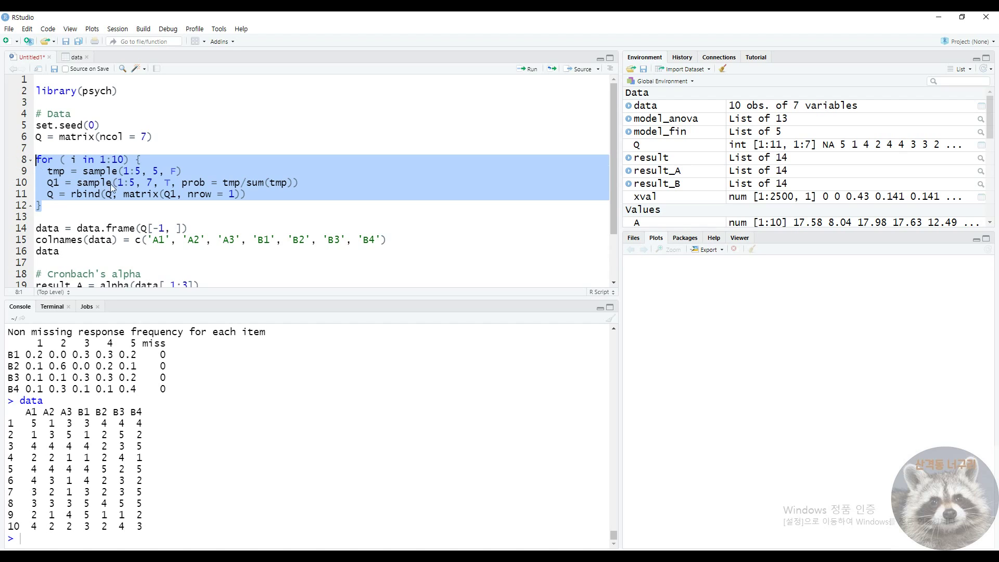
left_click(165, 209)
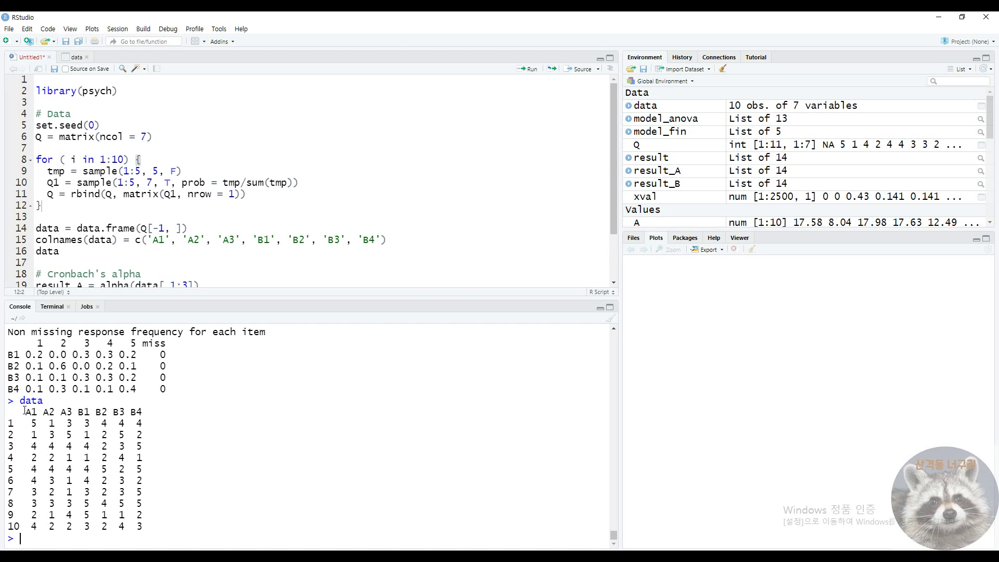
Examine the printed data frame's respondent rows, its A1 to A3 and B1 to B4 item columns, and the response values.
left_click_drag(10, 410, 8, 331)
left_click(204, 530)
left_click(10, 419)
left_click_drag(19, 526, 15, 446)
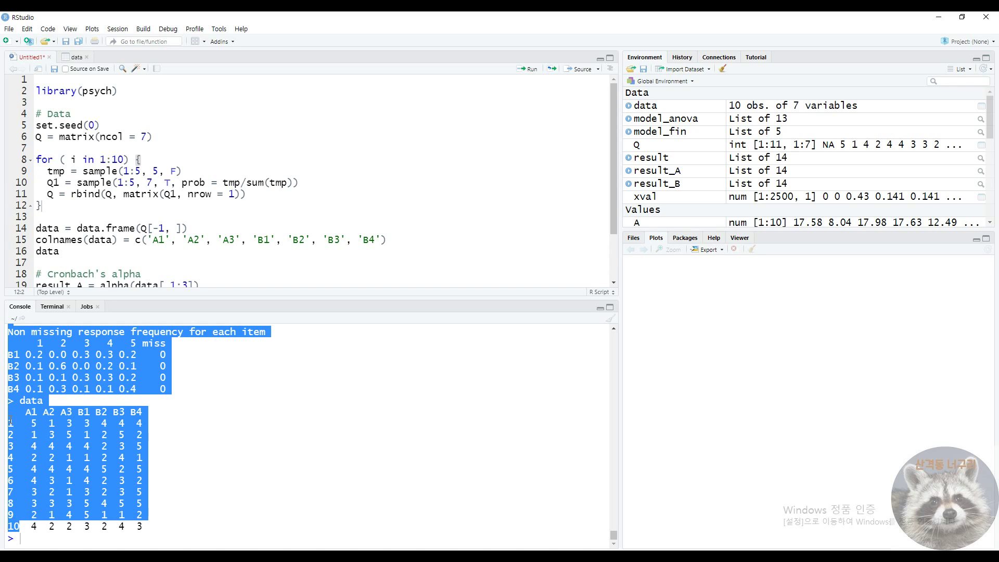
left_click(52, 433)
double_click(30, 413)
left_click(50, 413)
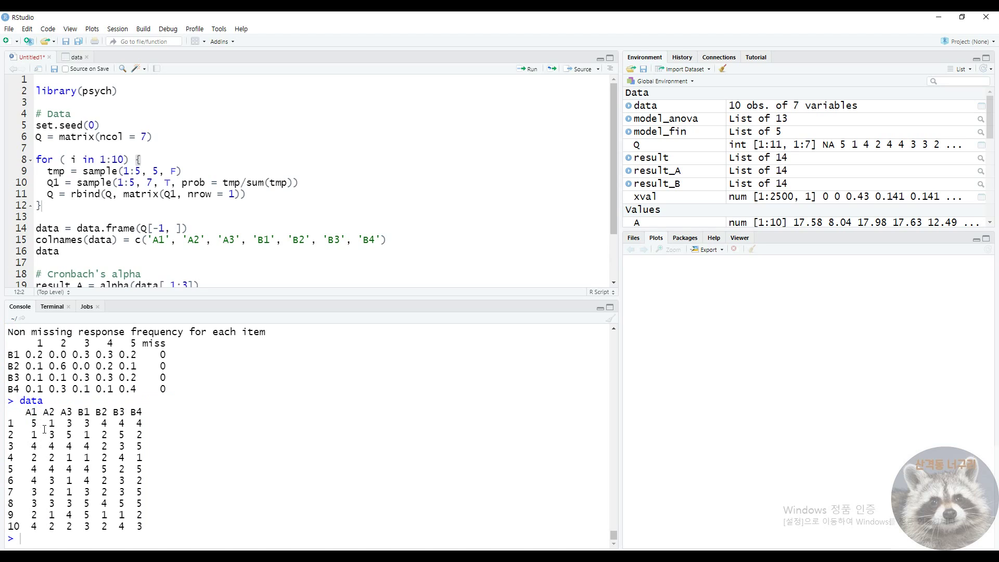
double_click(67, 412)
left_click_drag(139, 415, 89, 419)
left_click(131, 442)
left_click_drag(24, 412, 154, 412)
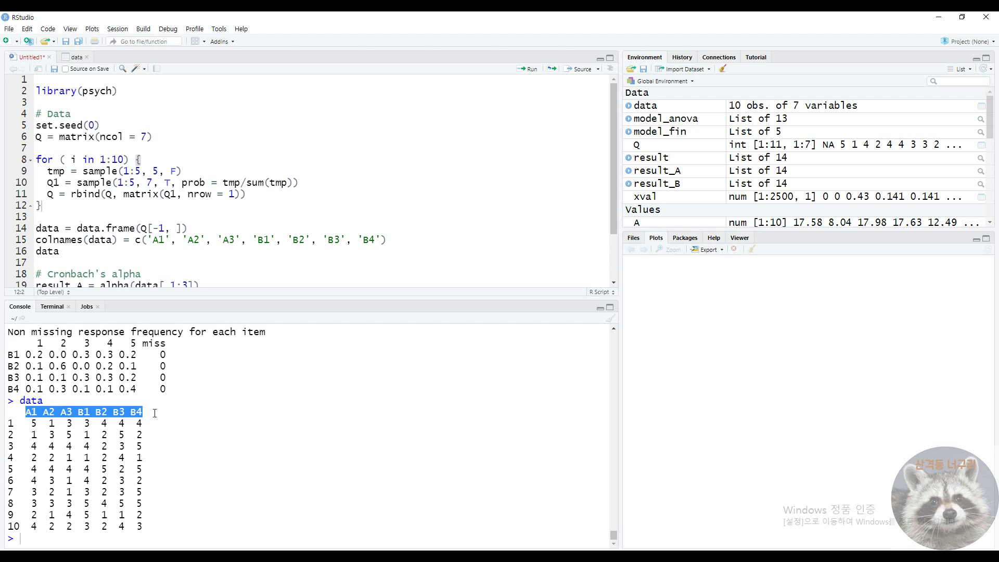
left_click(151, 414)
left_click_drag(8, 425, 186, 526)
left_click(189, 527)
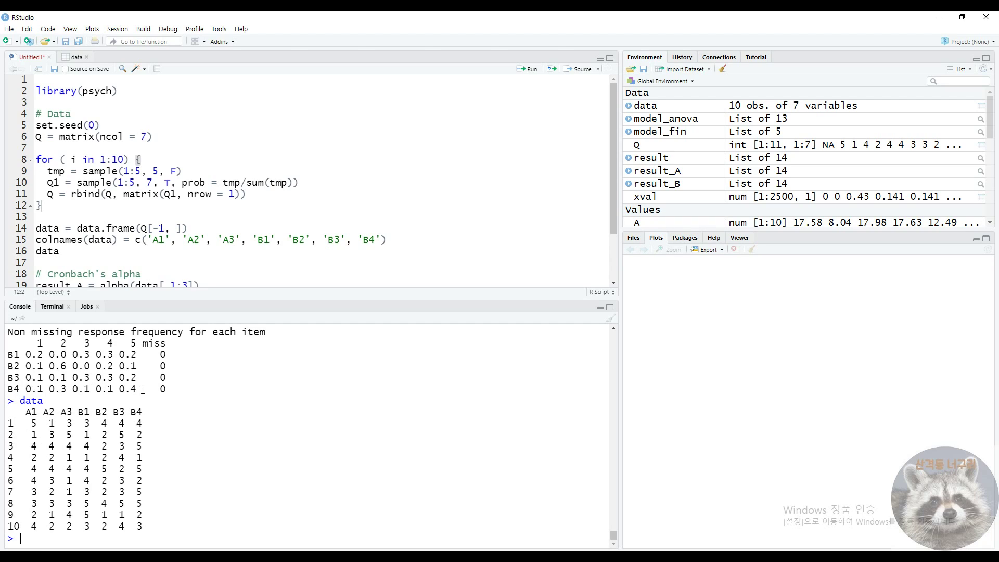
Review the library(psych) line and the alpha function calls in the Cronbach's alpha section of the script.
left_click(168, 268)
scroll(168, 268, "down", 2)
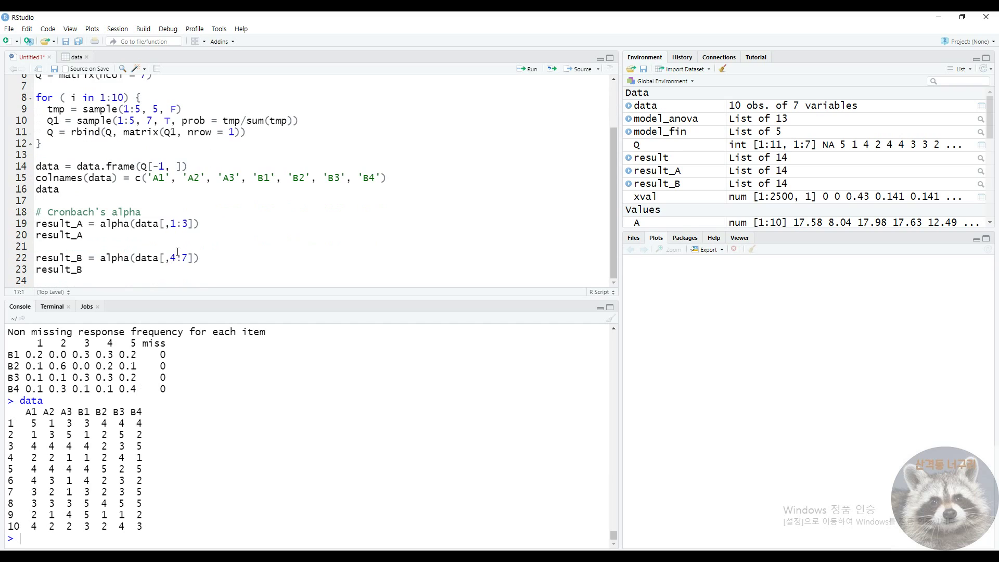
left_click(208, 224)
scroll(125, 252, "up", 3)
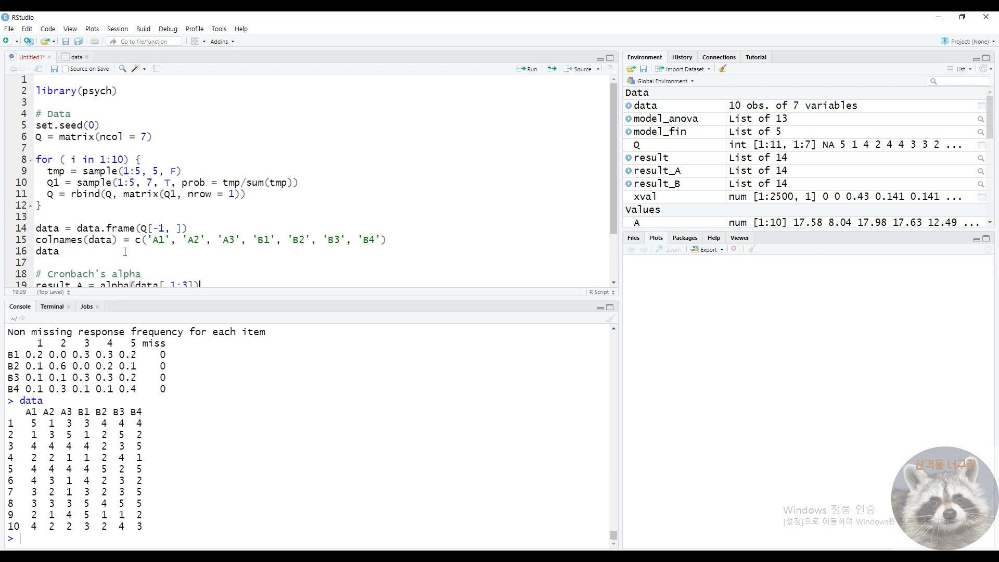
left_click_drag(125, 94, 36, 93)
left_click(123, 102)
double_click(90, 97)
left_click(144, 125)
left_click(103, 99)
double_click(112, 93)
scroll(166, 189, "down", 2)
double_click(117, 227)
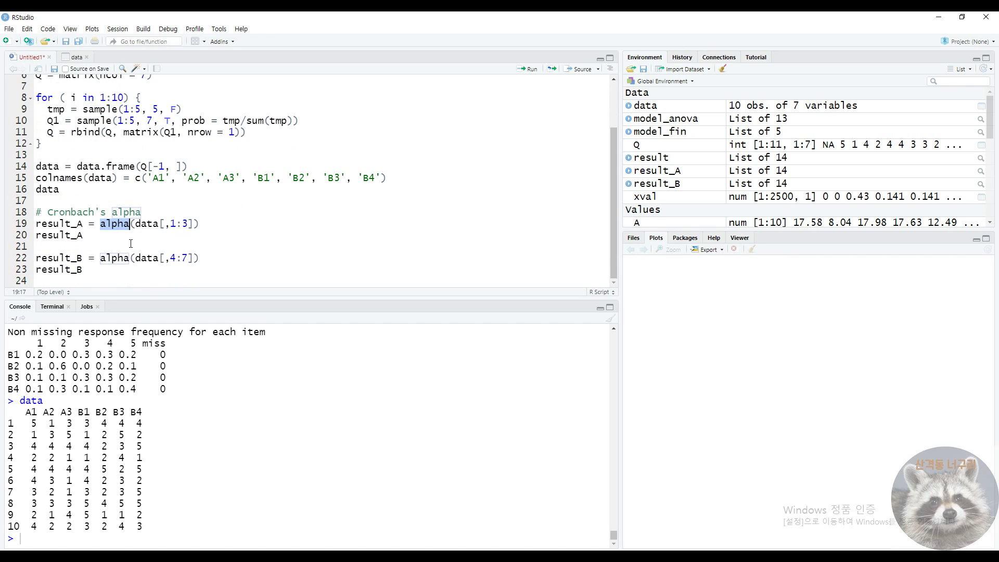
left_click(130, 243)
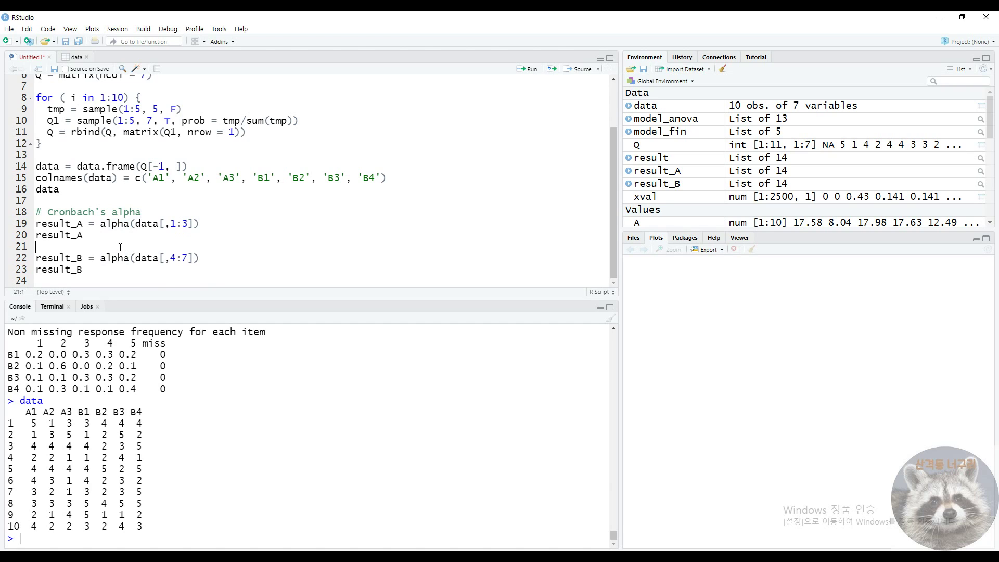
double_click(115, 227)
Run the script lines that compute Cronbach's alpha for data columns 1 to 3 as result_A and print it.
left_click(214, 217)
key("ctrl+Return")
key("ctrl+Return")
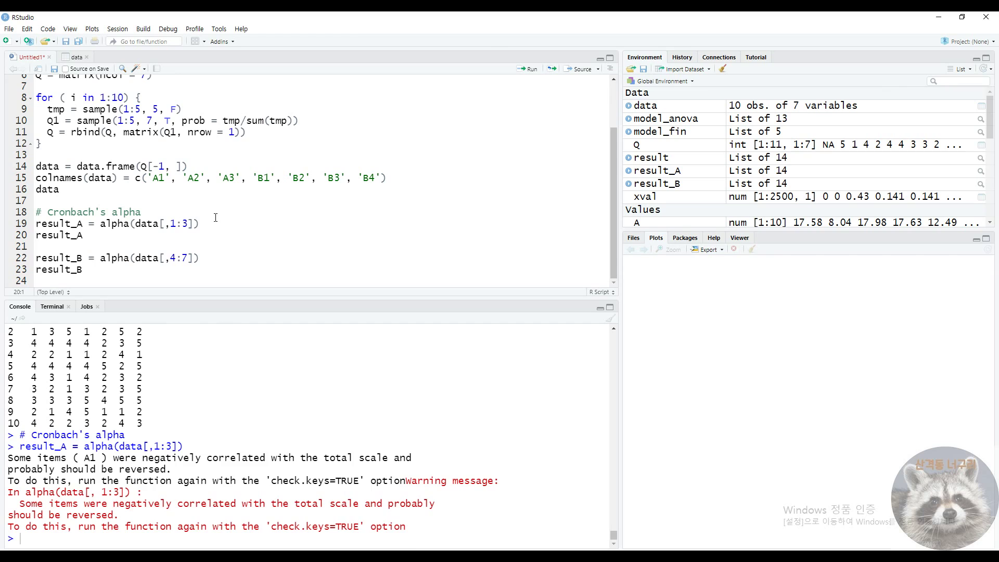
key("ctrl+Return")
Examine the overall raw_alpha and std.alpha values in the result_A reliability analysis output.
scroll(134, 452, "up", 4)
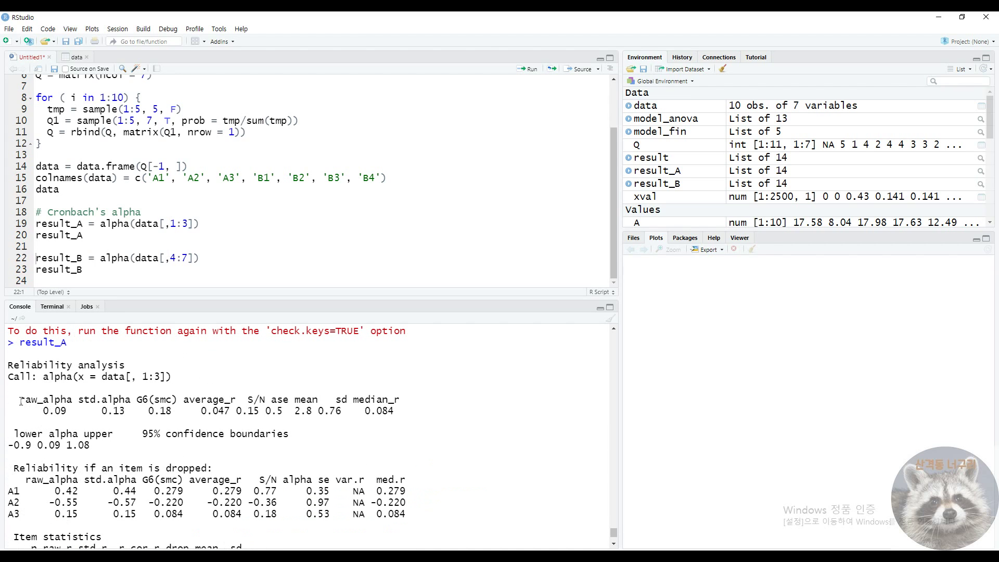
left_click_drag(21, 401, 41, 417)
left_click(65, 426)
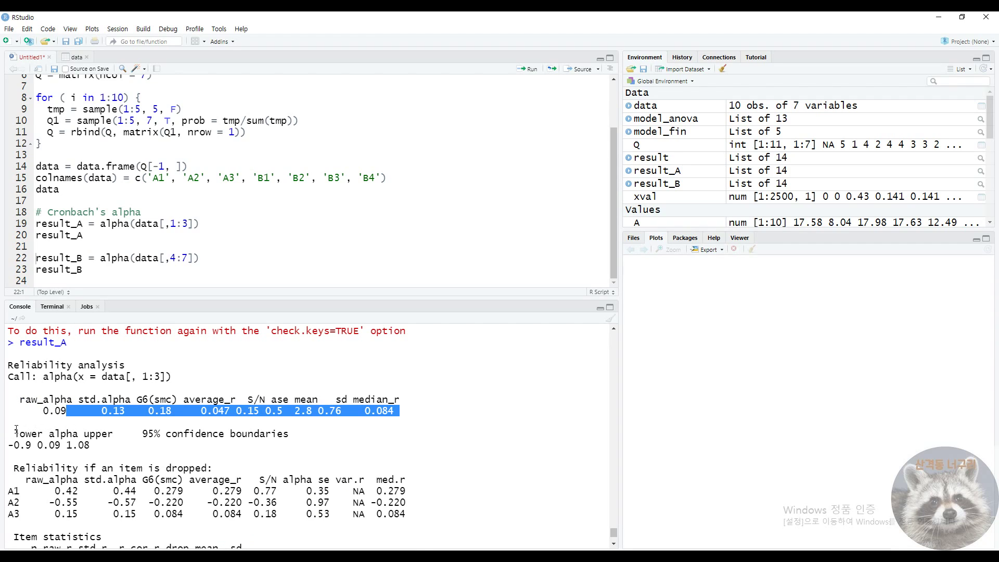
left_click(81, 417)
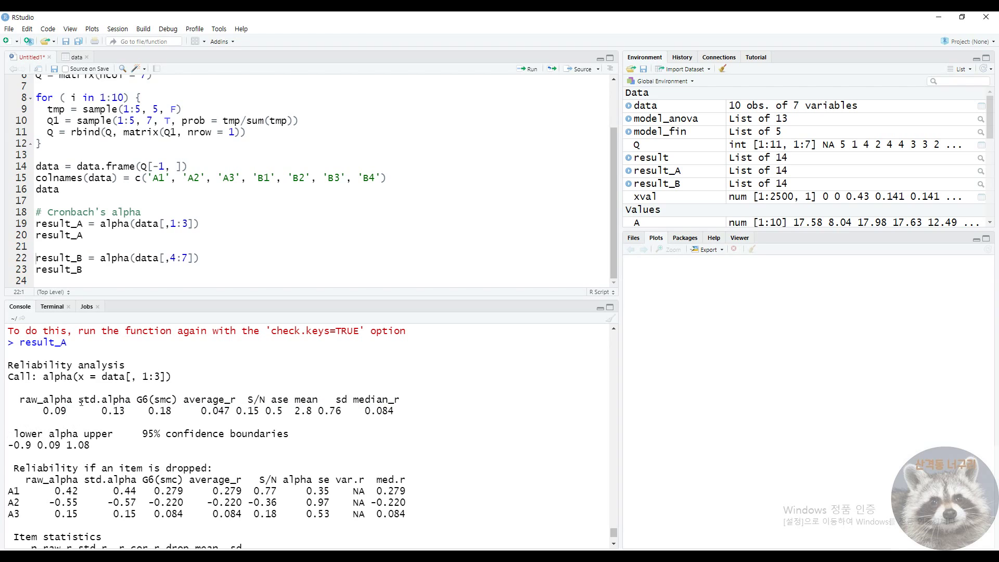
left_click_drag(81, 401, 92, 399)
double_click(81, 399)
left_click_drag(108, 411, 147, 411)
left_click(125, 436)
left_click_drag(23, 400, 125, 412)
left_click(124, 416)
left_click_drag(137, 411, 23, 392)
left_click(97, 422)
left_click_drag(37, 414, 10, 399)
left_click(67, 412)
left_click(64, 401)
left_click(86, 433)
double_click(56, 413)
double_click(115, 412)
double_click(103, 421)
double_click(47, 399)
double_click(117, 400)
double_click(89, 399)
double_click(110, 399)
left_click_drag(128, 415, 83, 403)
left_click(28, 420)
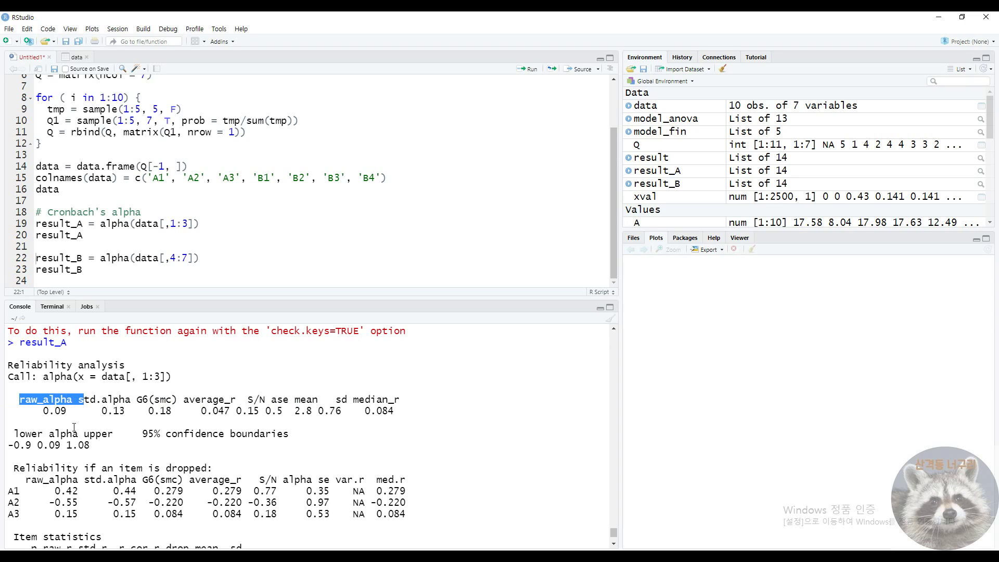
left_click(44, 441)
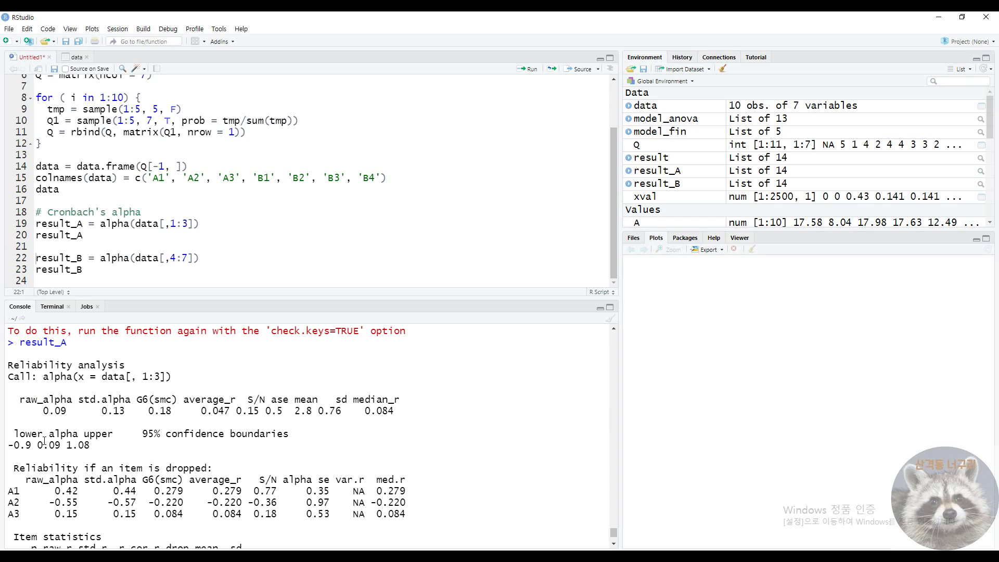
double_click(60, 414)
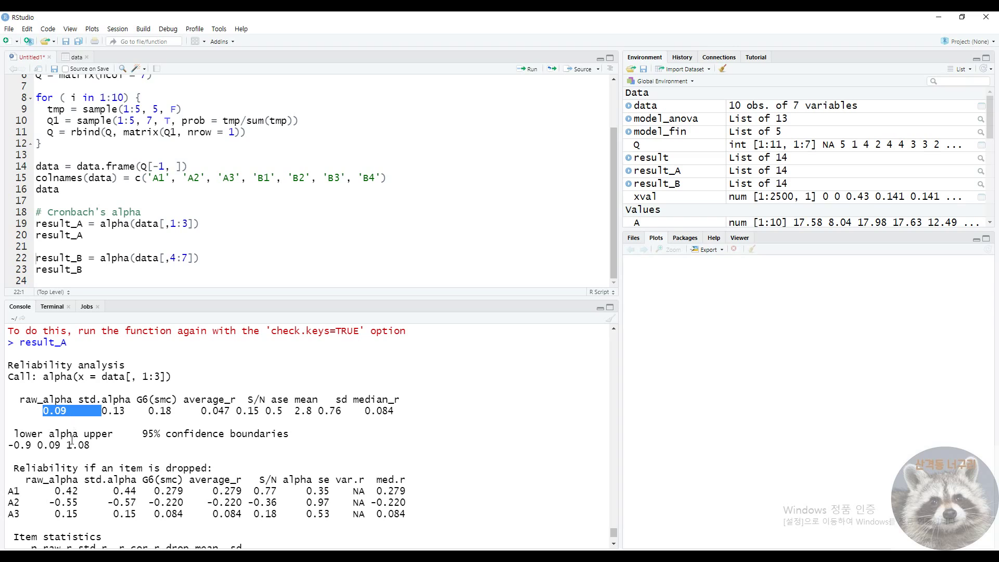
double_click(58, 415)
left_click(114, 412)
double_click(113, 411)
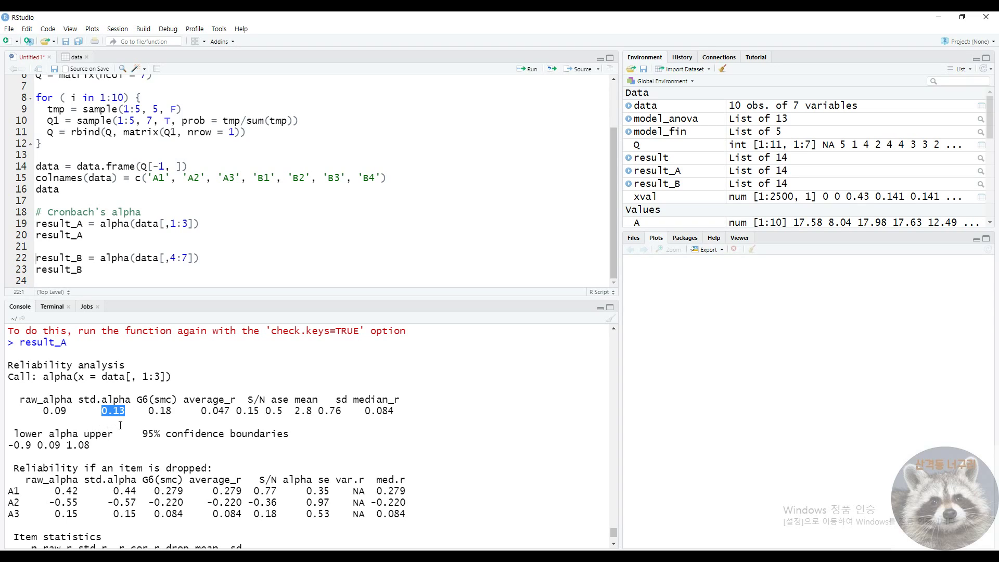
left_click(70, 425)
mouse_move(38, 410)
left_mouse_down()
mouse_move(75, 411)
mouse_move(42, 416)
left_mouse_up()
left_click(75, 412)
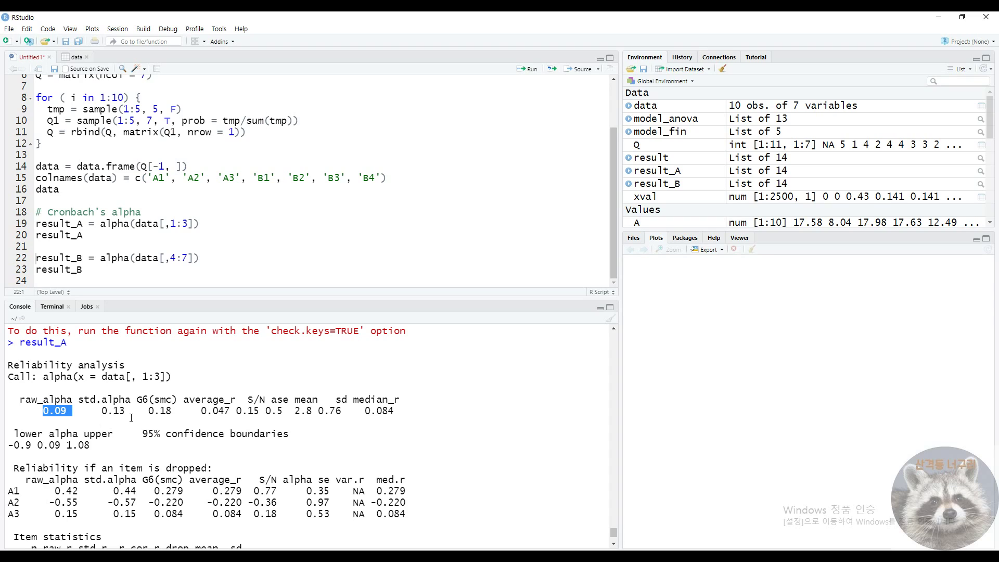
left_click_drag(132, 411, 32, 404)
left_click(62, 424)
Examine the "Reliability if an item is dropped" table of result_A, comparing the raw_alpha for A1 and A2 with the overall raw_alpha.
scroll(123, 421, "down", 2)
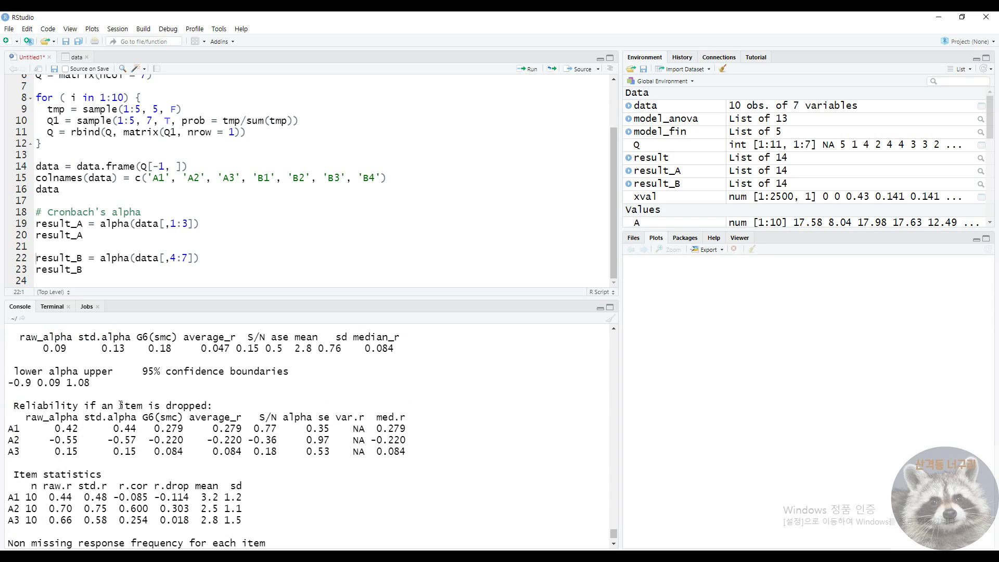
left_click_drag(119, 410, 190, 412)
left_click(188, 412)
left_click_drag(14, 407, 206, 417)
left_click(103, 482)
left_click_drag(9, 430, 409, 453)
left_click(24, 456)
left_click_drag(20, 428, 147, 429)
left_click(26, 432)
left_click(101, 447)
left_click_drag(25, 429, 33, 452)
left_click(15, 448)
left_click_drag(50, 429, 78, 434)
left_click(78, 433)
left_click_drag(43, 347, 70, 350)
left_click(67, 362)
left_click_drag(11, 428, 28, 430)
left_click(28, 440)
left_click_drag(20, 429, 83, 430)
left_click(40, 435)
left_click(73, 432)
left_click(81, 432)
left_click_drag(48, 437, 79, 440)
left_click(80, 442)
Switch to the browser and read the Statistics Solutions article's passage on Cronbach's alpha range and negative values.
left_click(412, 549)
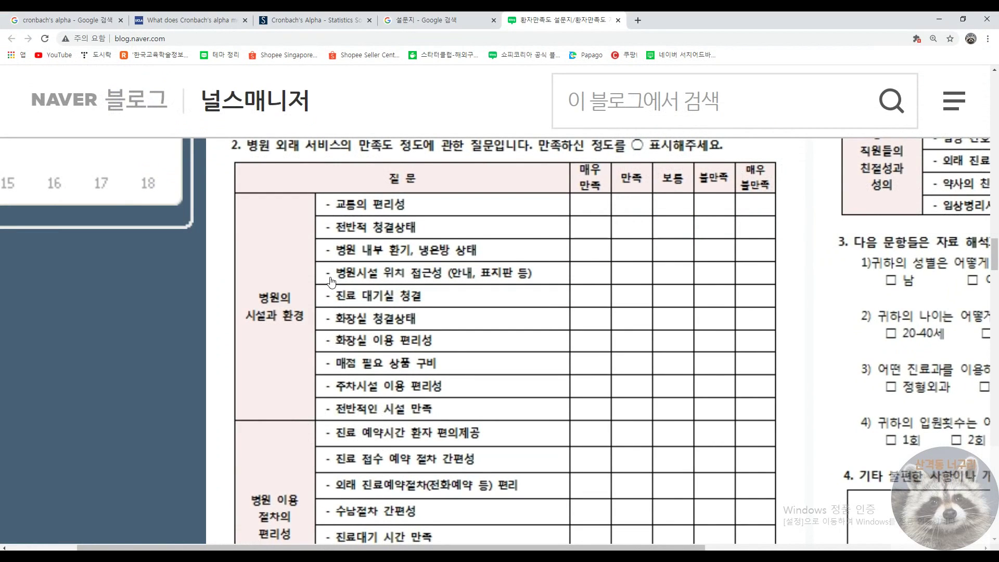
left_click(296, 18)
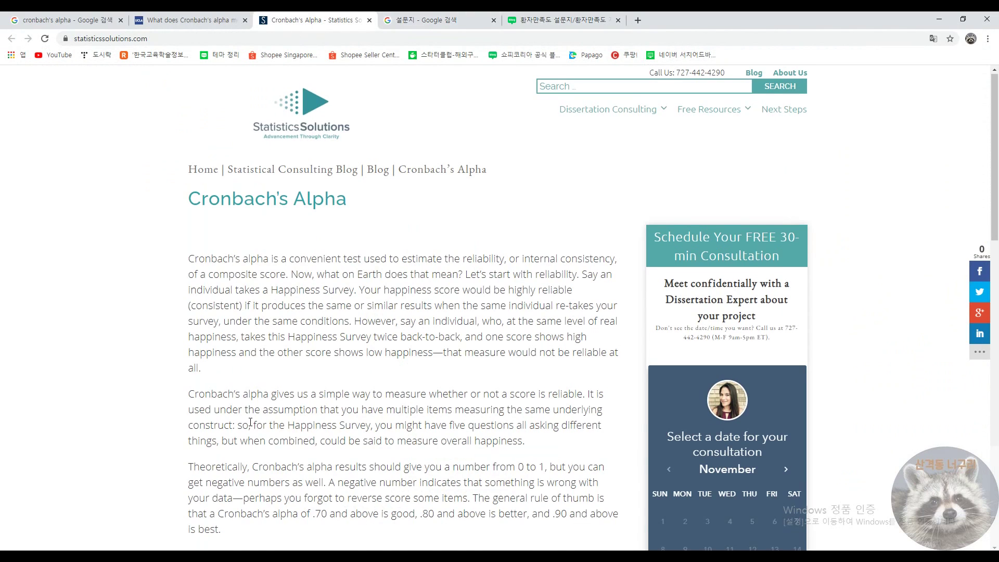
scroll(273, 342, "down", 2)
left_click_drag(238, 365, 550, 364)
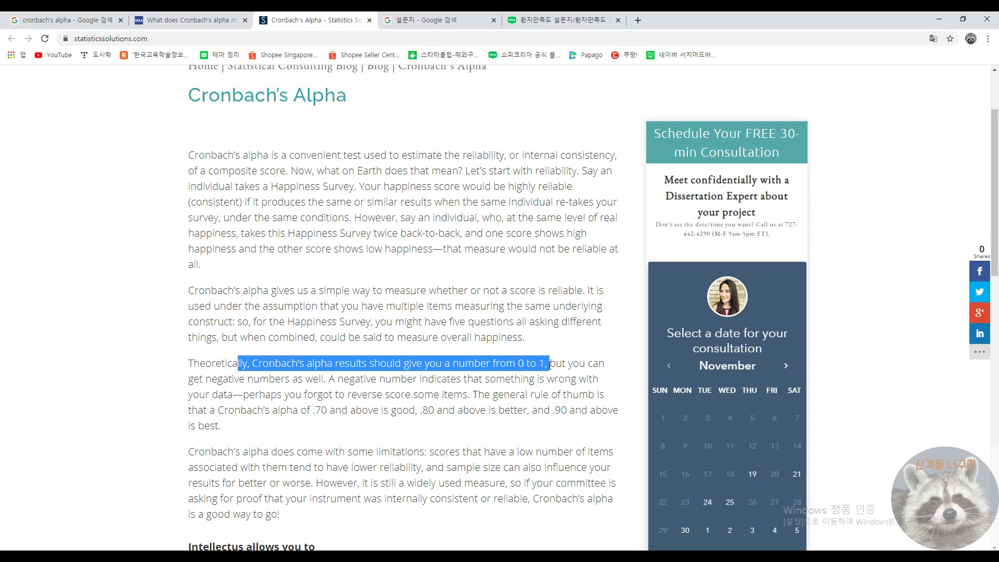
left_click(548, 375)
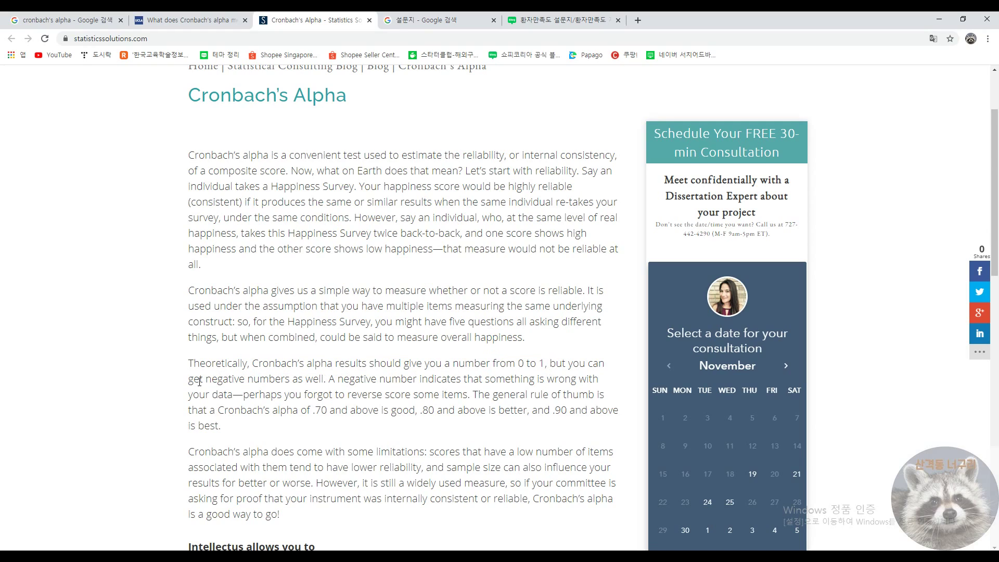
left_click_drag(188, 379, 233, 402)
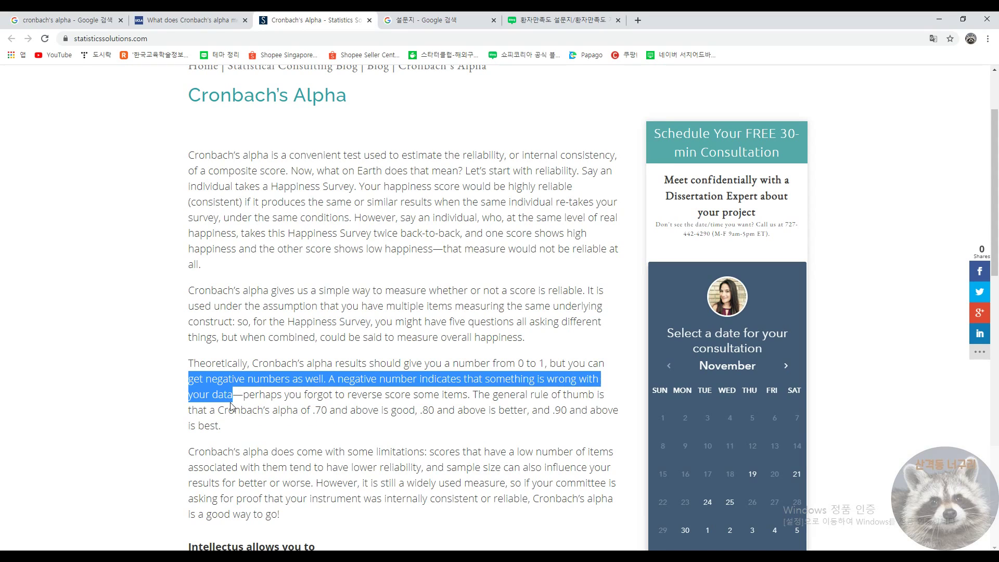
left_click(220, 396)
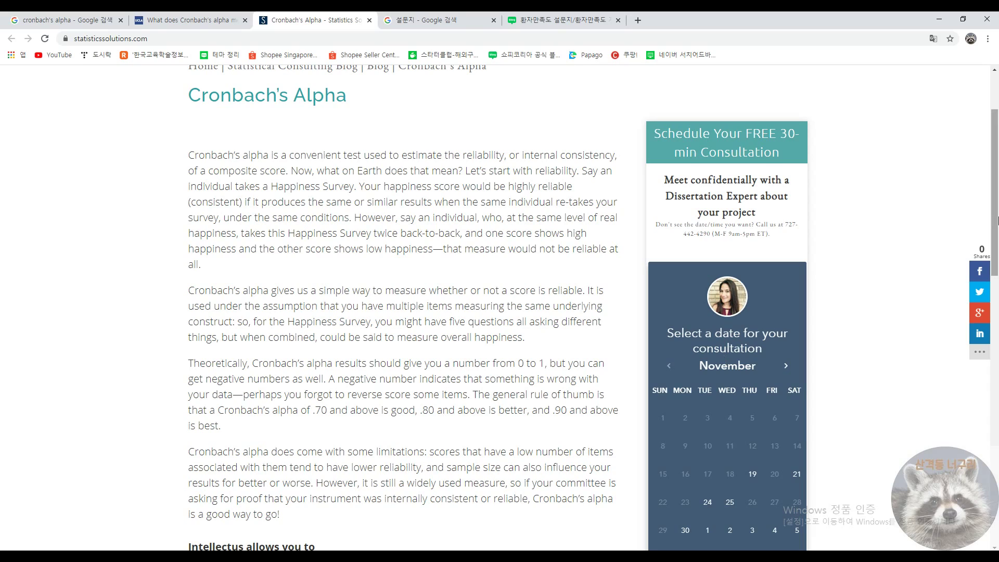
Return to RStudio and examine the raw_alpha values for dropping A2 and A3 in the result_A output.
left_click(939, 22)
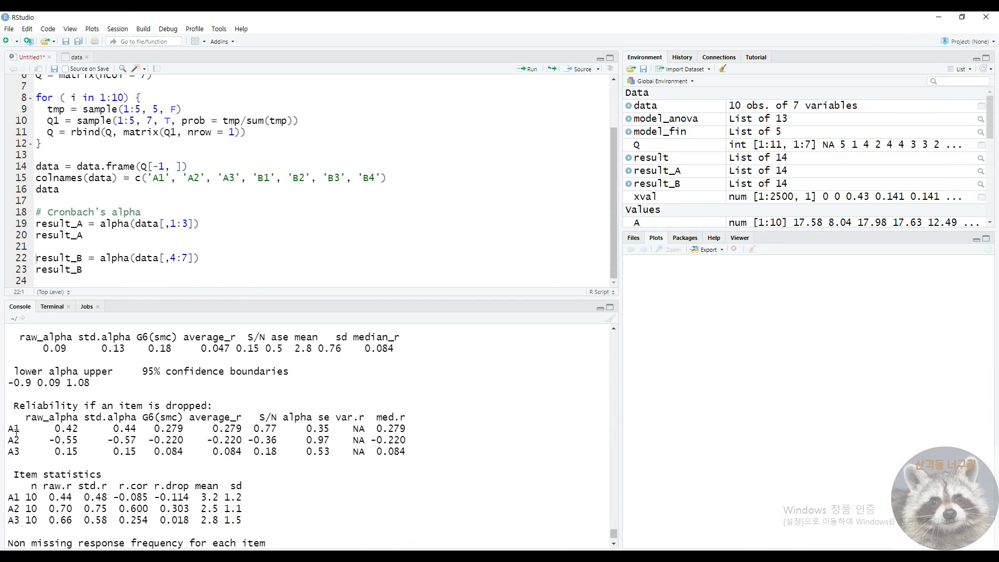
left_click_drag(42, 440, 82, 440)
left_click(83, 439)
left_click_drag(19, 429, 13, 453)
left_click(85, 448)
left_click_drag(24, 431, 9, 429)
left_click(63, 446)
left_click_drag(54, 451, 84, 451)
left_click(94, 440)
Run the script lines that compute Cronbach's alpha for data columns 4 to 7 as result_B and print it.
key("ctrl+Return")
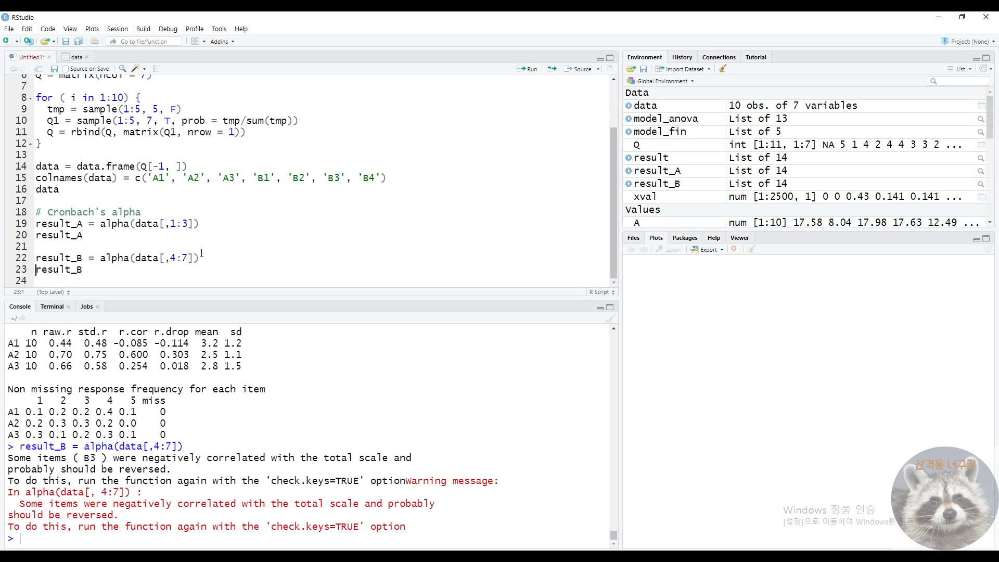
key("ctrl+Return")
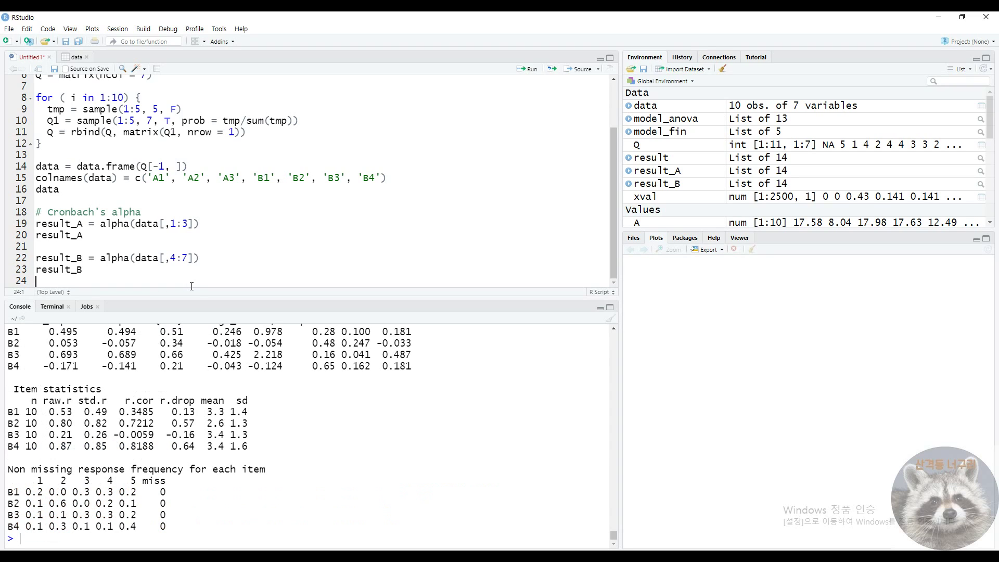
scroll(34, 373, "up", 3)
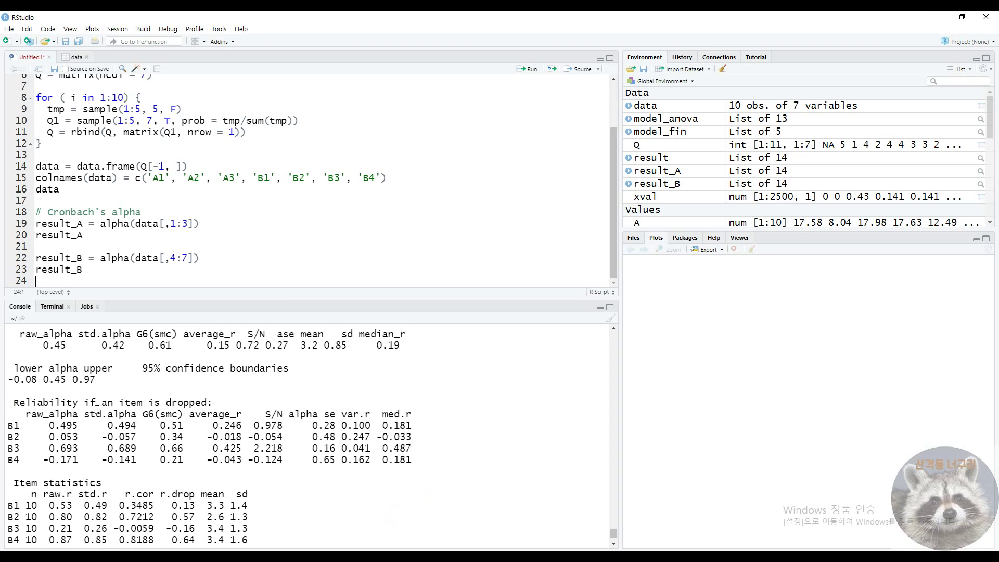
scroll(34, 373, "up", 2)
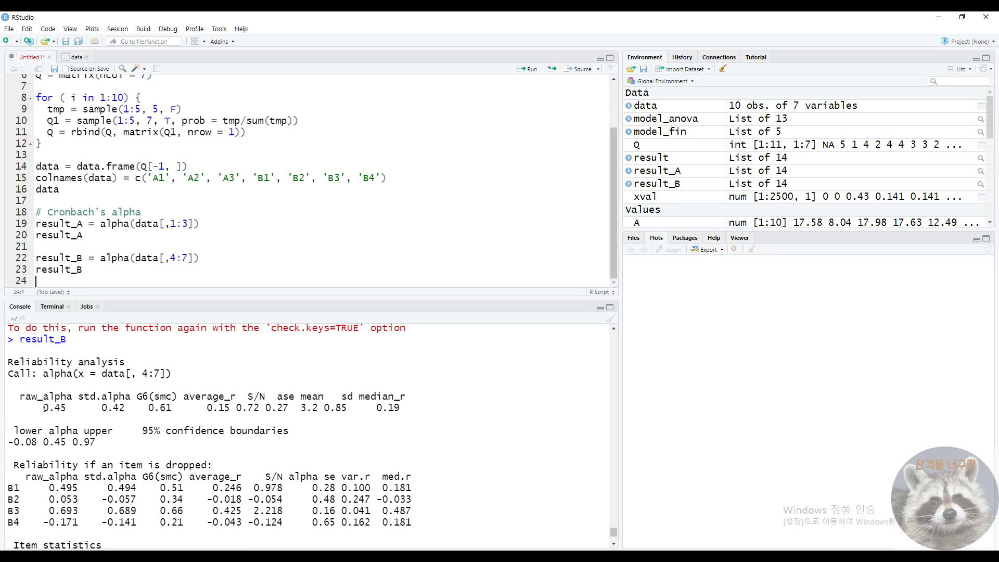
Examine the result_B output, comparing the overall raw_alpha with the raw_alpha values for dropping B1, B2 and B4.
left_click_drag(42, 407, 69, 410)
scroll(90, 410, "down", 1)
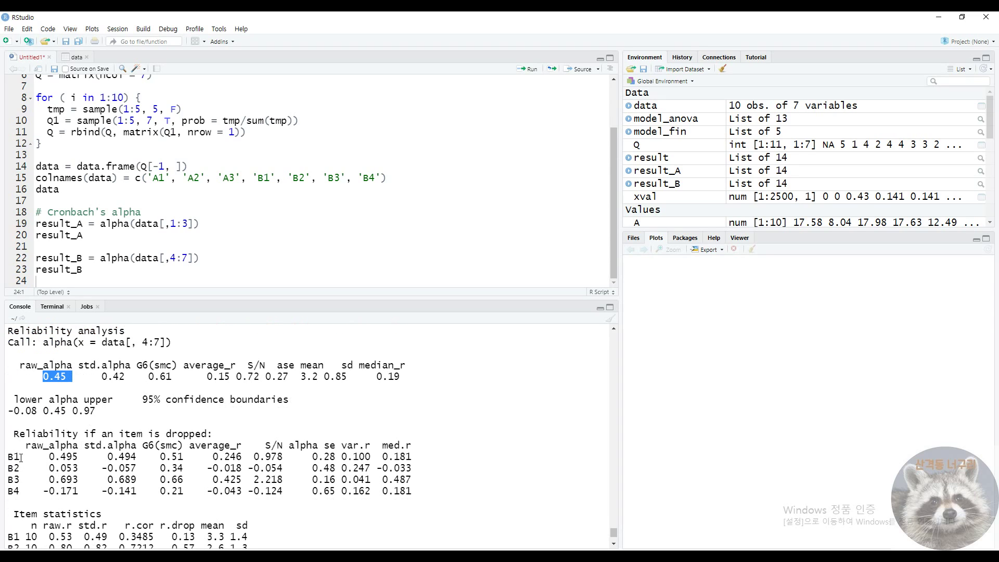
left_click_drag(78, 458, 56, 458)
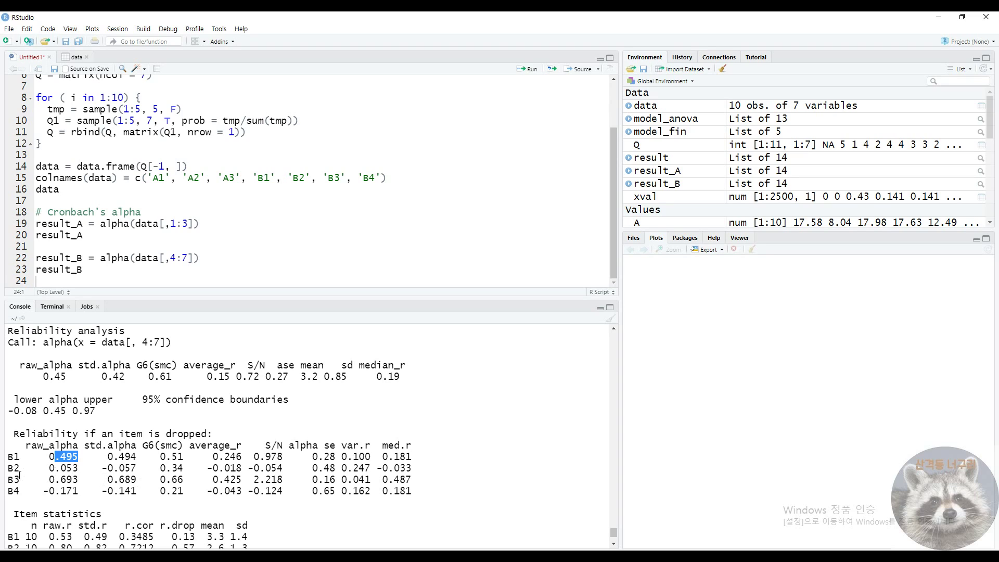
left_click_drag(19, 471, 76, 468)
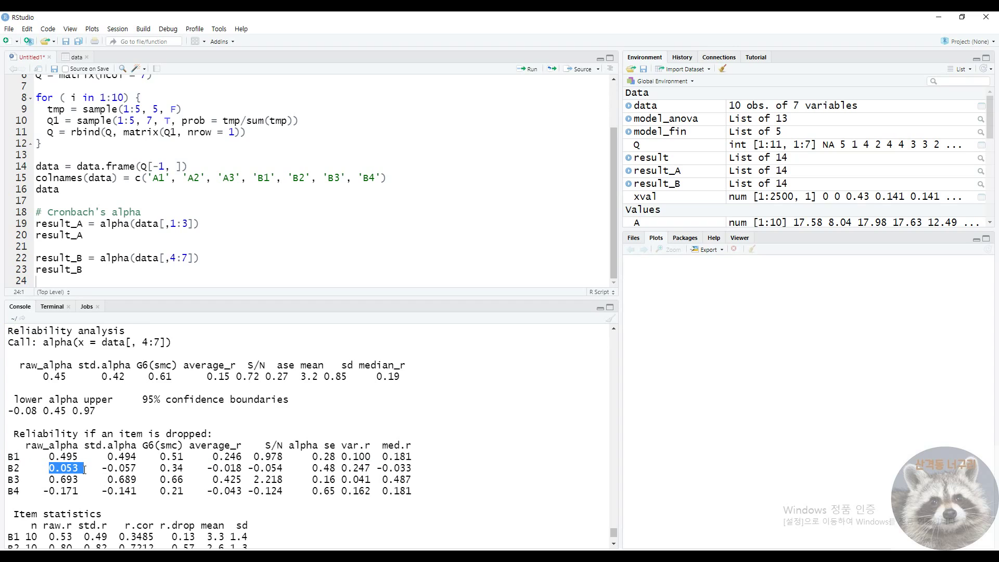
left_click(58, 474)
double_click(16, 491)
left_click(57, 512)
left_click_drag(23, 491, 91, 494)
left_click(36, 501)
left_click(77, 505)
Review the item statistics and the item-dropped reliability table in the result_B output.
scroll(50, 500, "down", 5)
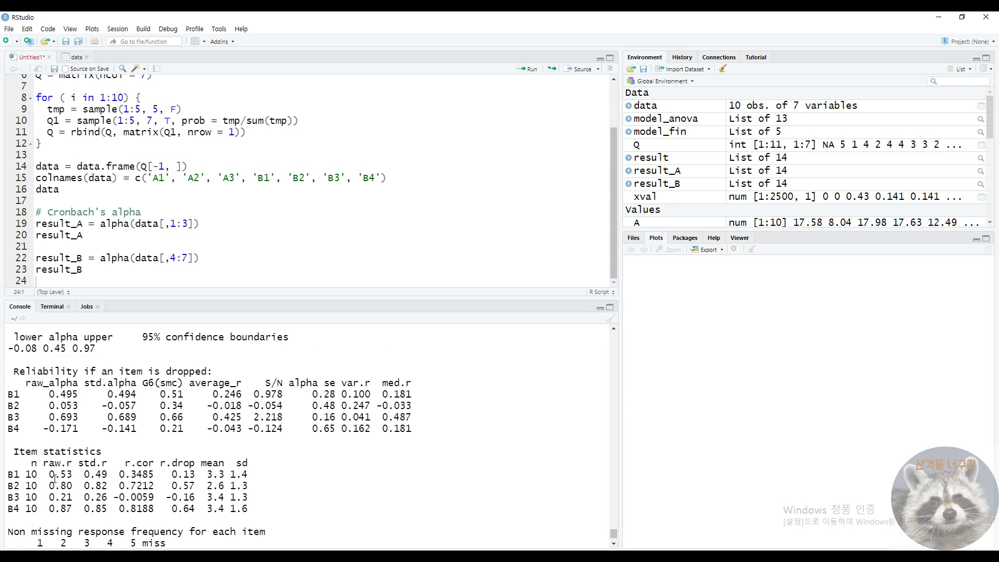
scroll(64, 479, "up", 5)
scroll(46, 431, "up", 1)
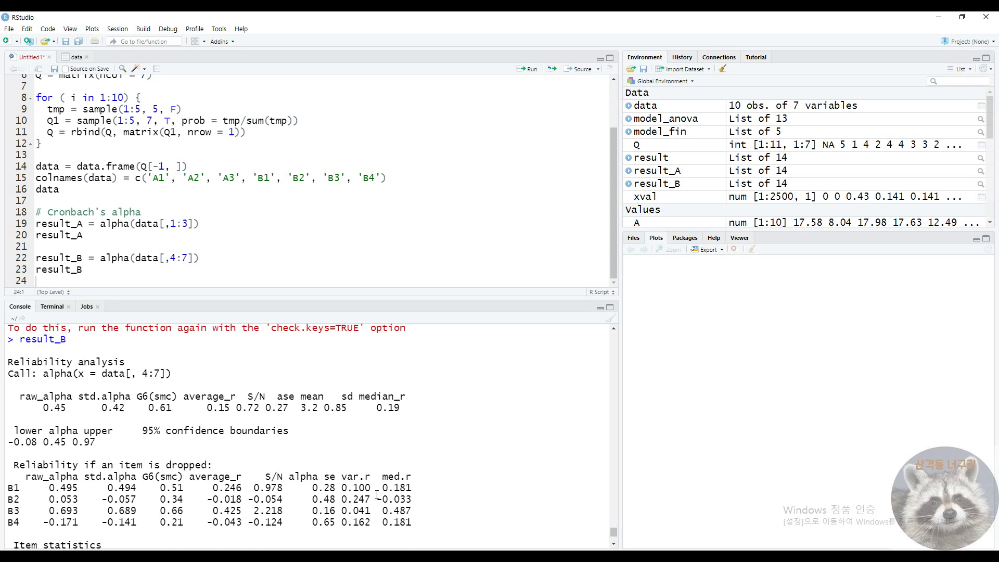
scroll(377, 495, "up", 2)
scroll(371, 480, "down", 5)
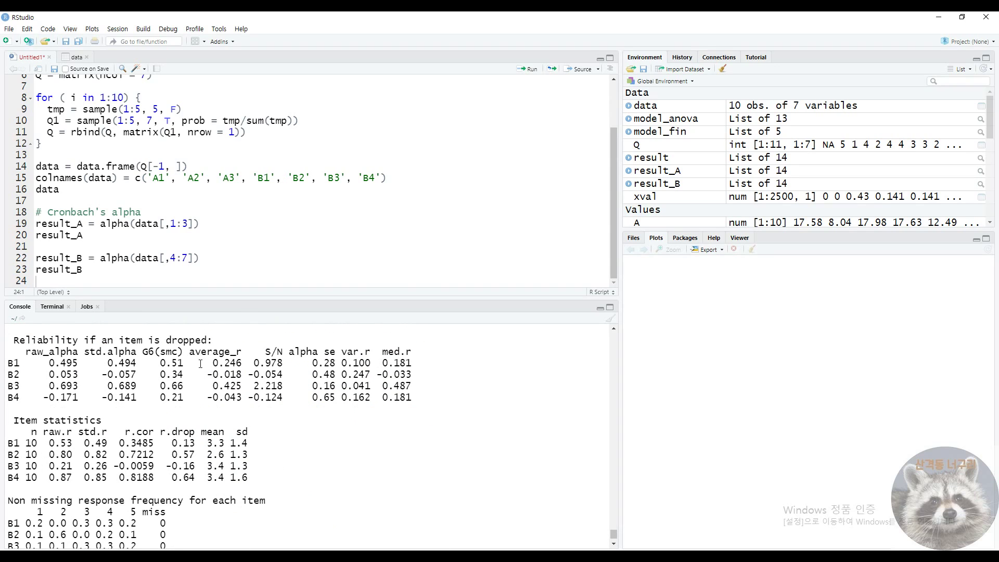
scroll(141, 411, "up", 2)
left_click(209, 258)
scroll(182, 285, "up", 2)
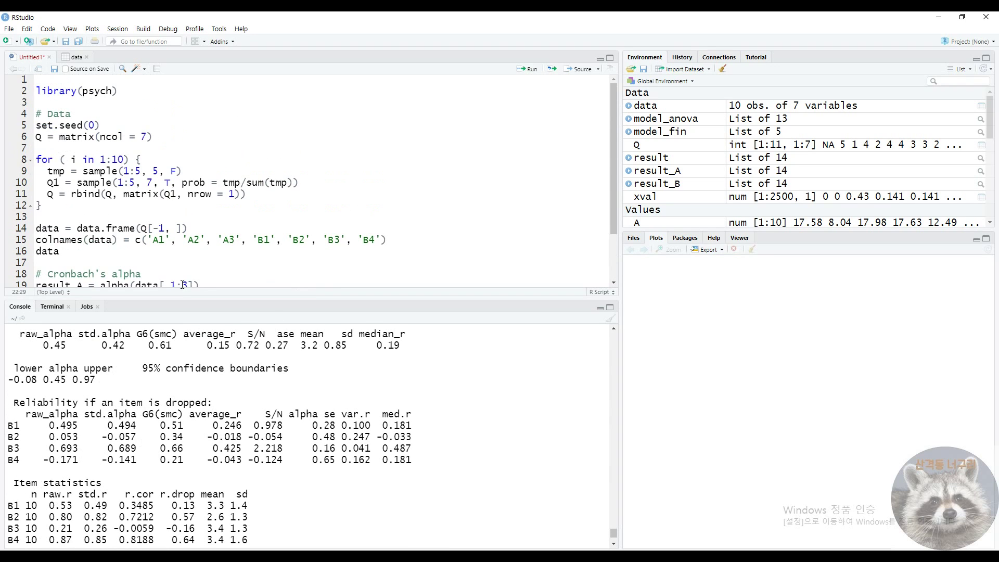
scroll(182, 284, "down", 2)
left_click_drag(182, 284, 313, 131)
left_click(452, 246)
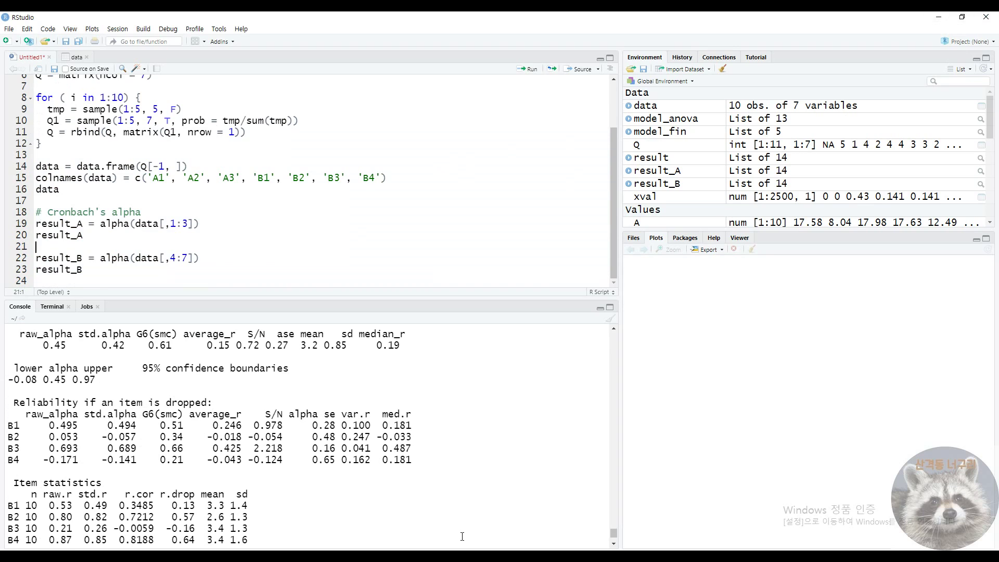
left_click(463, 557)
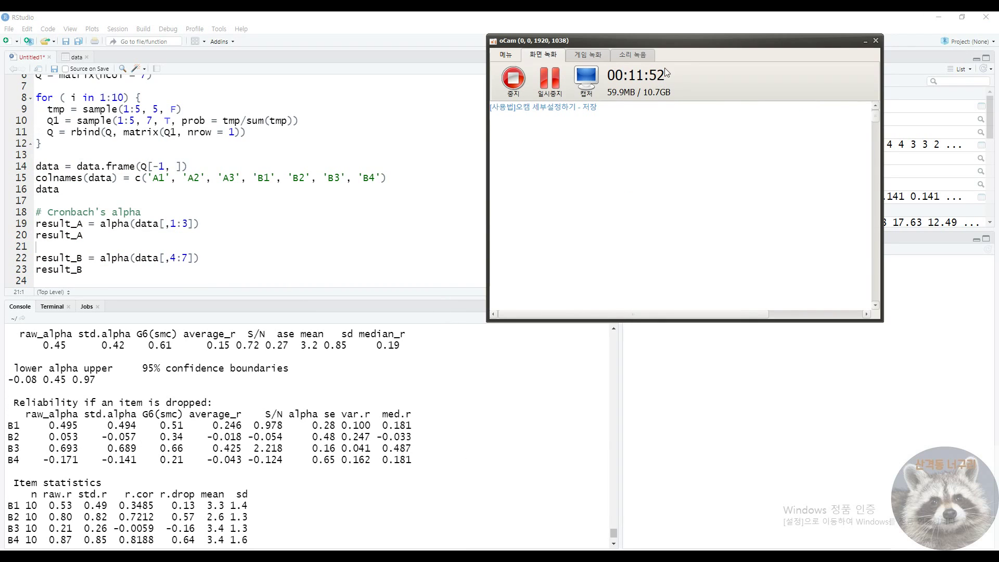
Switch from RStudio to the open Hangul document and delete all of its text.
left_click(939, 17)
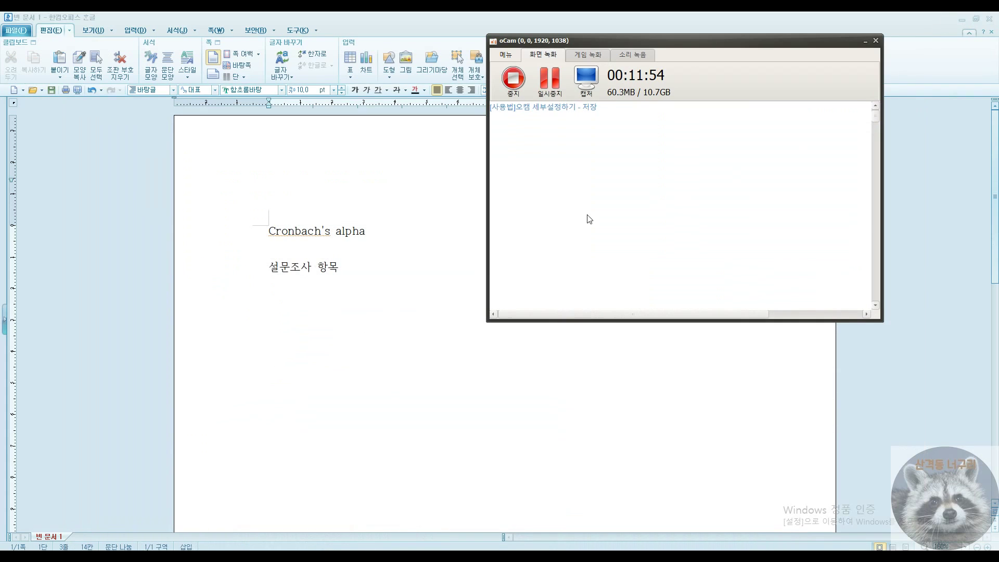
left_click(390, 313)
key("ctrl+a")
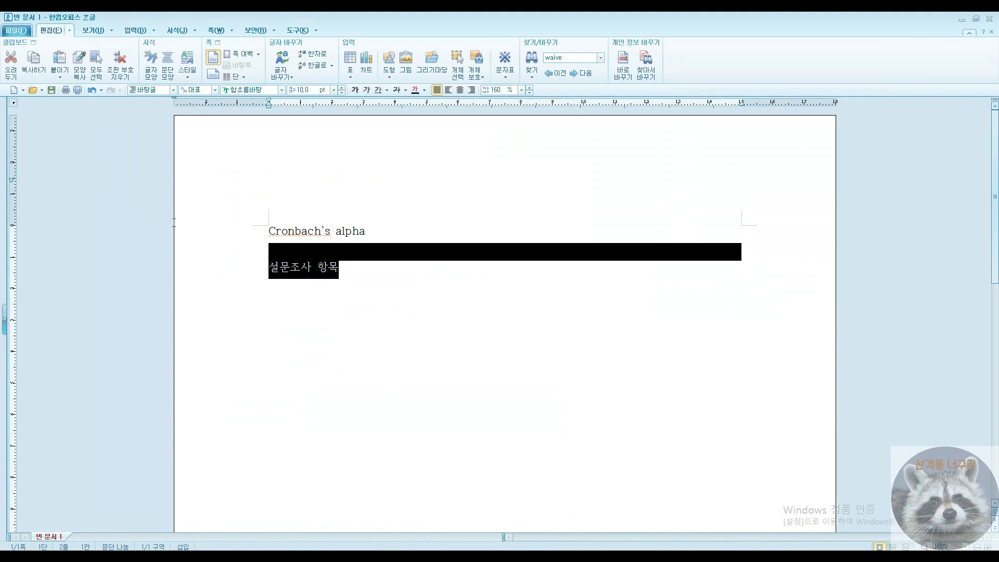
key("Delete")
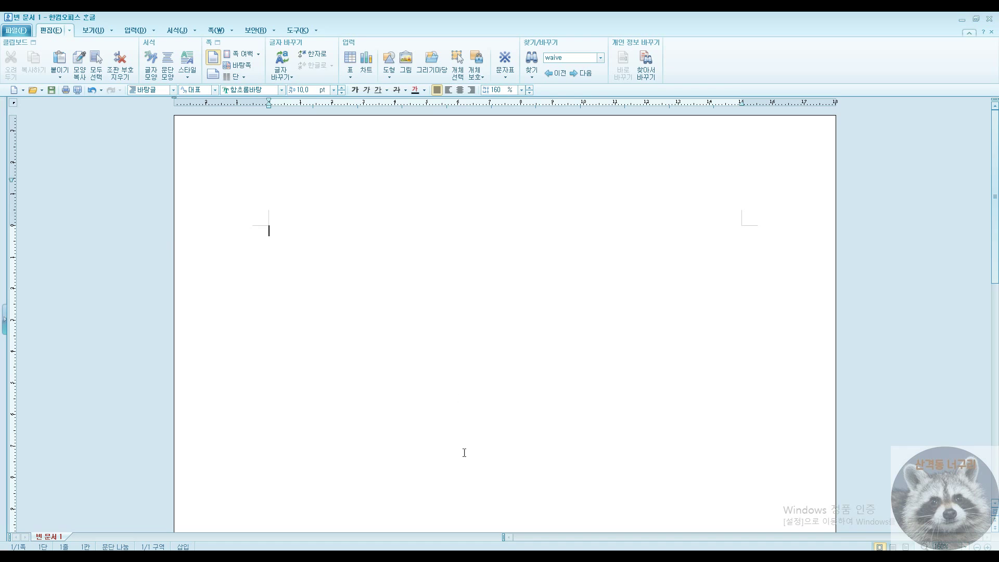
left_click(452, 559)
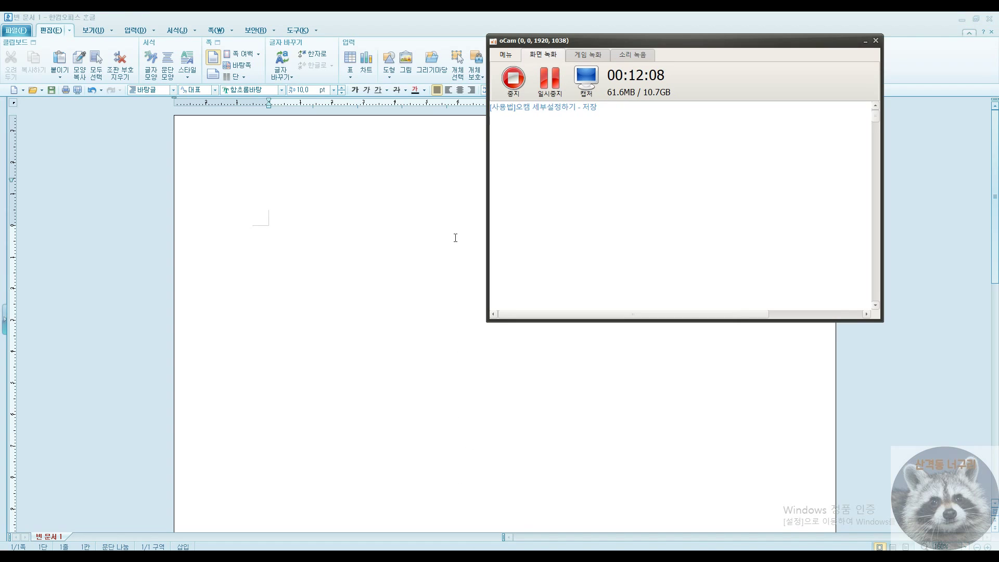